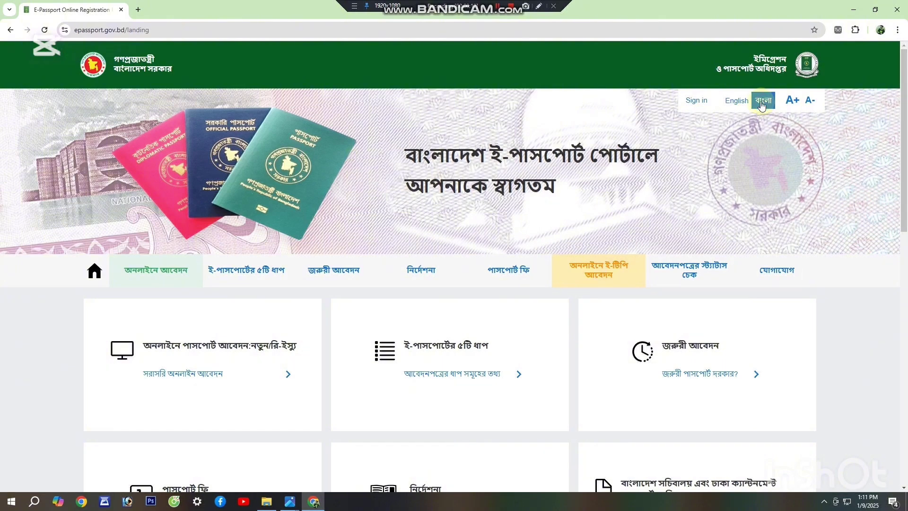
Step: Switch the e-Passport landing page to English and open a new blank browser tab
left_click(741, 102)
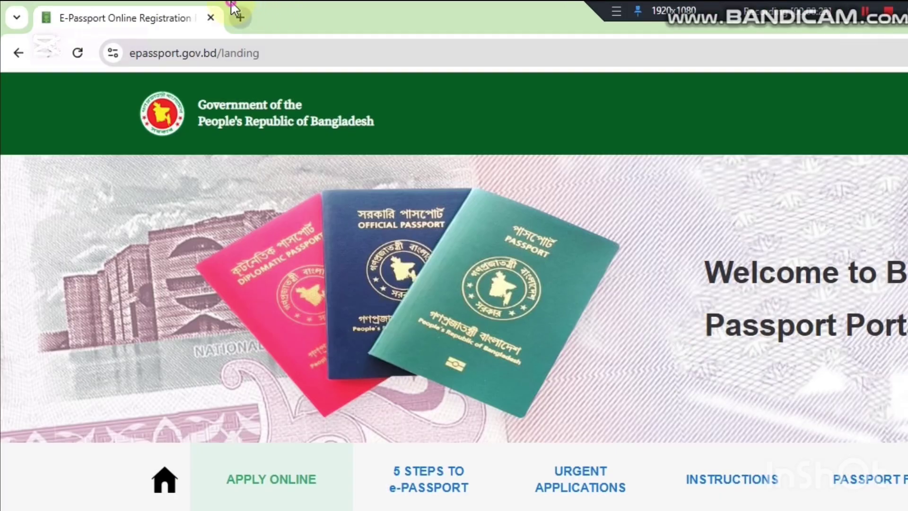
left_click(138, 10)
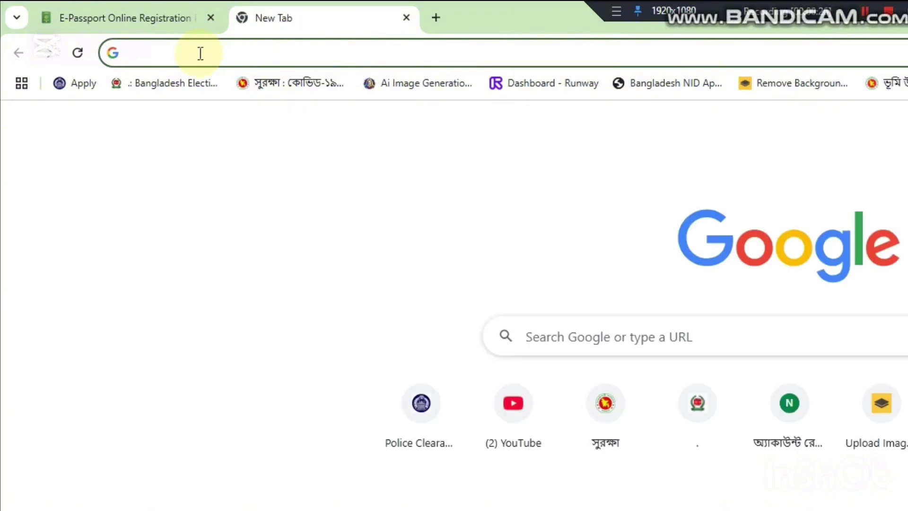
Step: Search Google for 'e passport' and open the E-Passport Online Registration Portal result
left_click(201, 53)
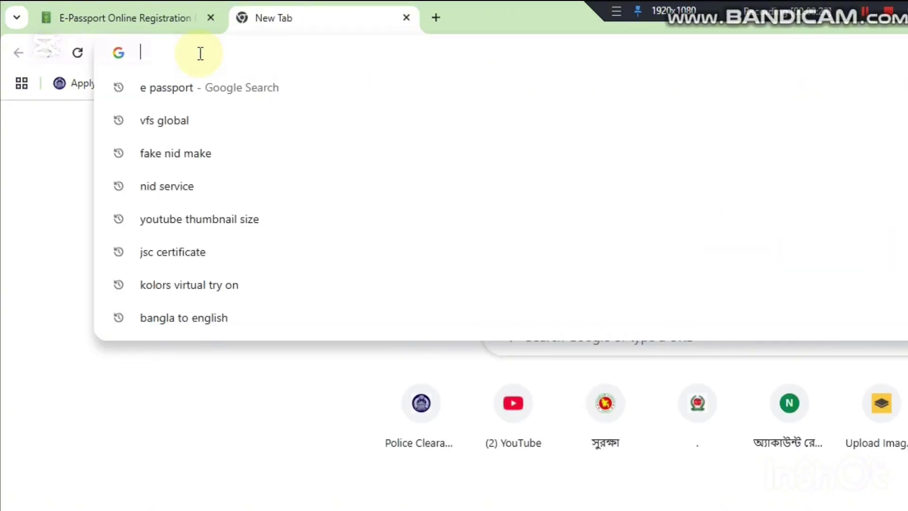
type("e passp")
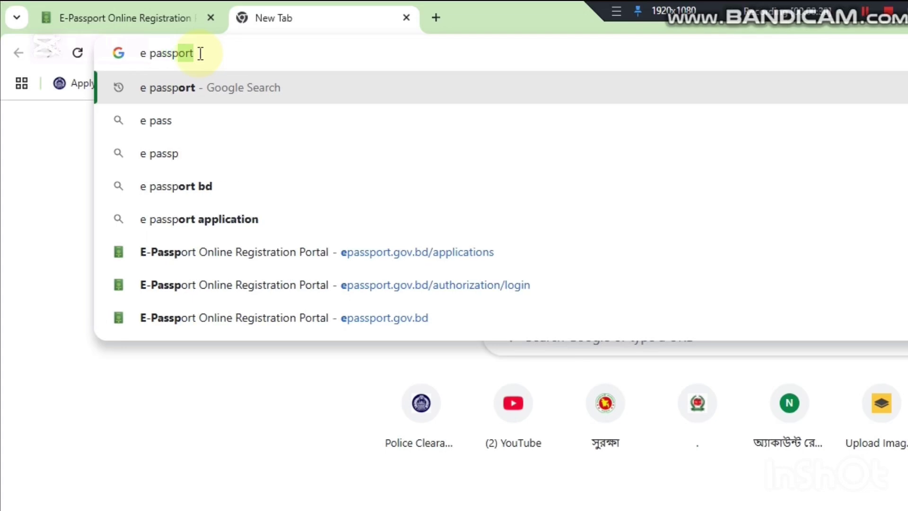
type("ort")
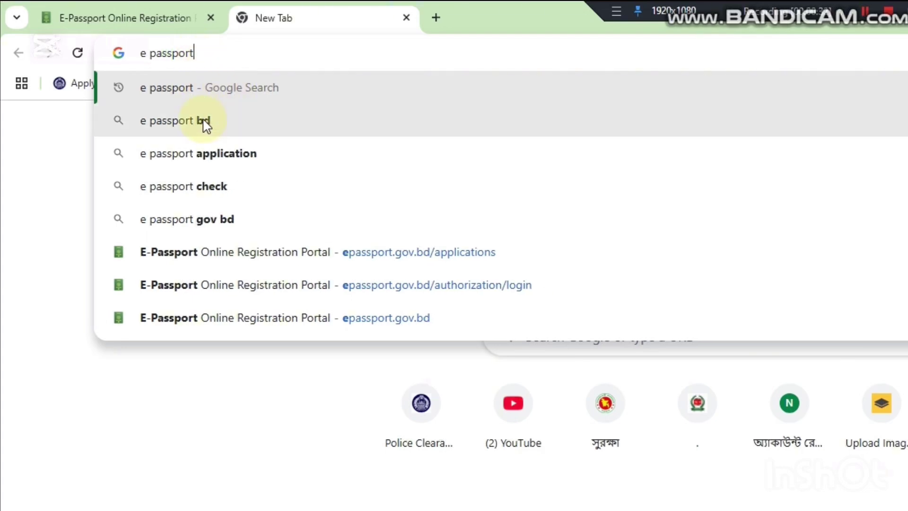
left_click(182, 92)
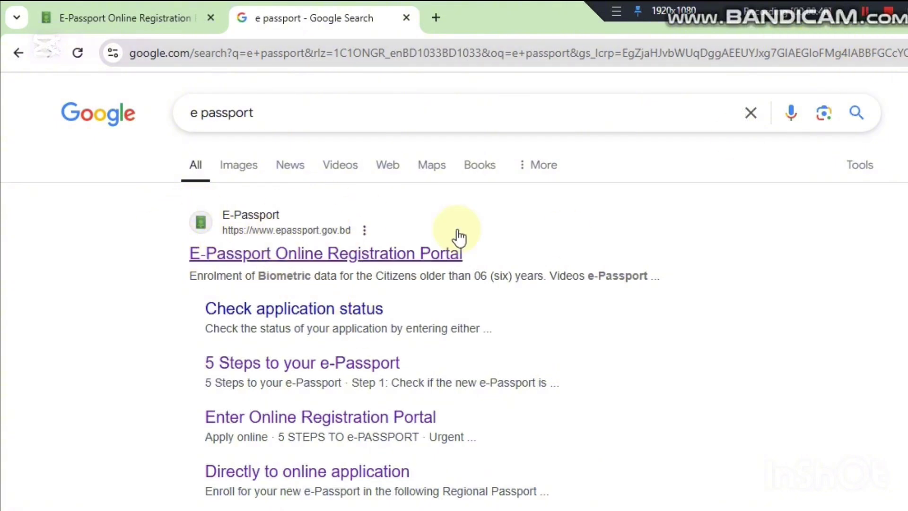
left_click(332, 252)
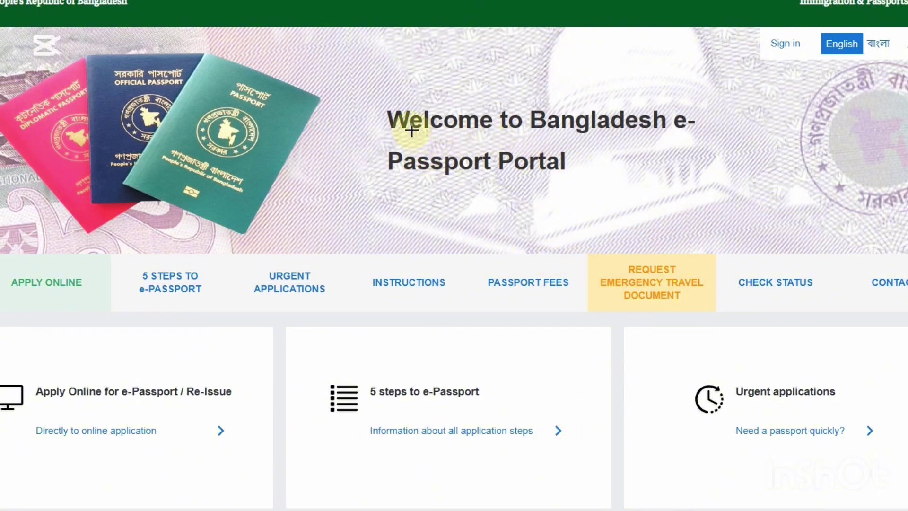
Step: Switch the portal to Bangla and mark the check-application-status option on screen
left_click_drag(406, 121, 757, 269)
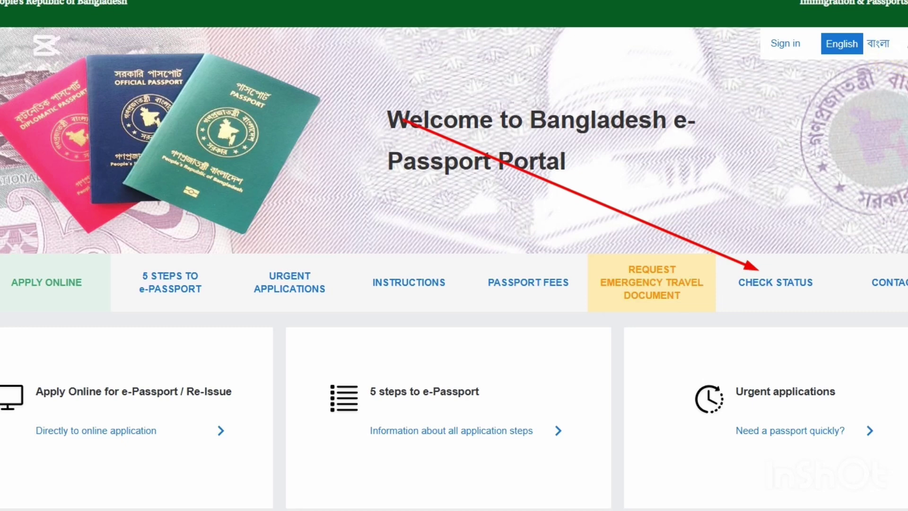
left_click(879, 42)
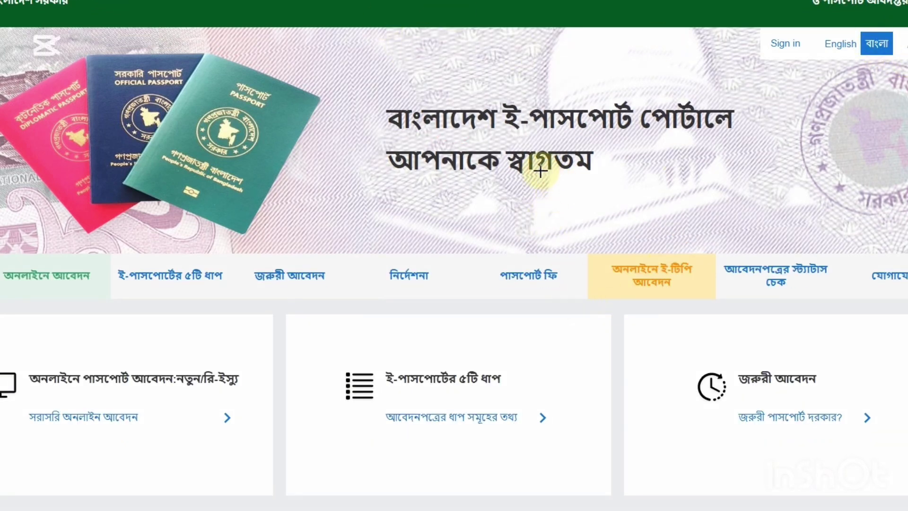
left_click_drag(453, 107, 761, 259)
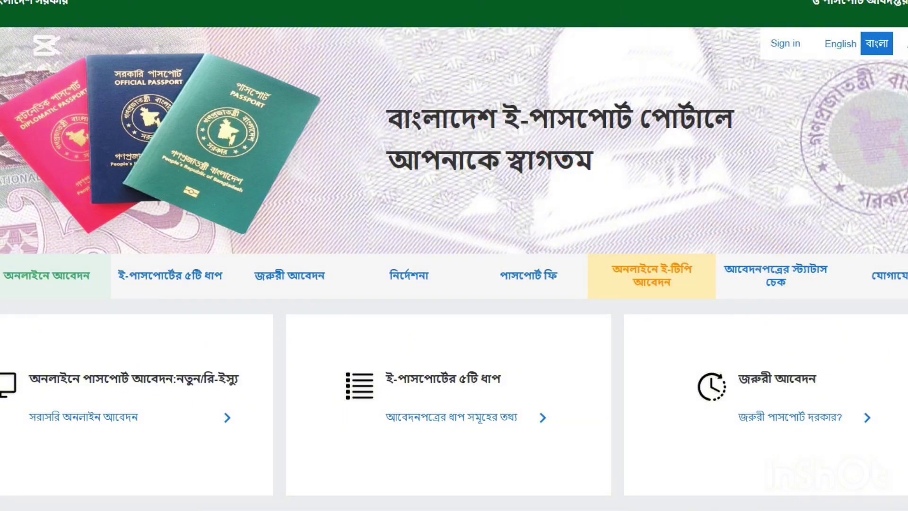
Step: Open the application status page and focus the Online Registration ID and Application ID fields
left_click(787, 275)
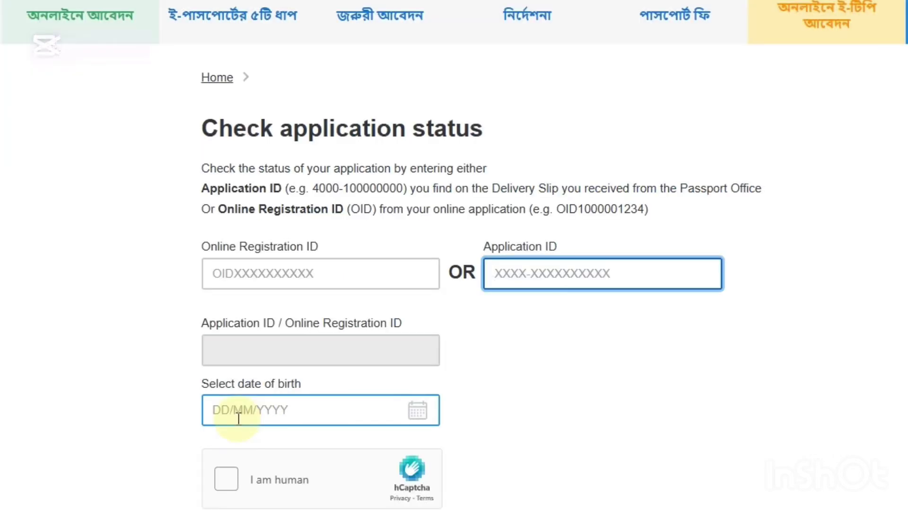
scroll(485, 342, "down", 1)
scroll(571, 331, "down", 1)
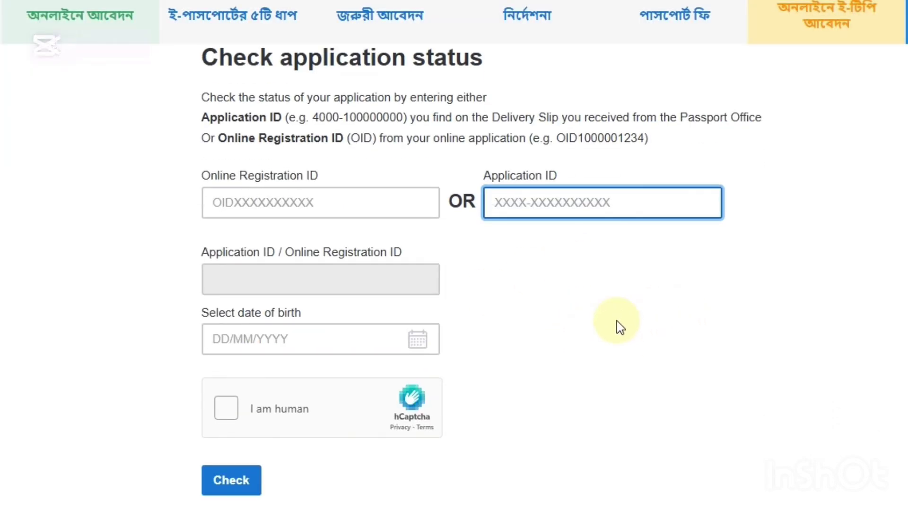
left_click(282, 204)
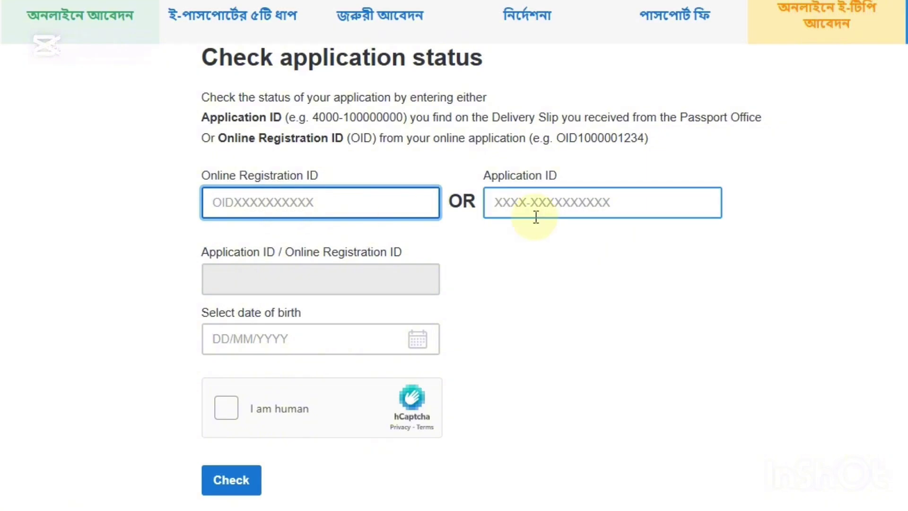
left_click(563, 205)
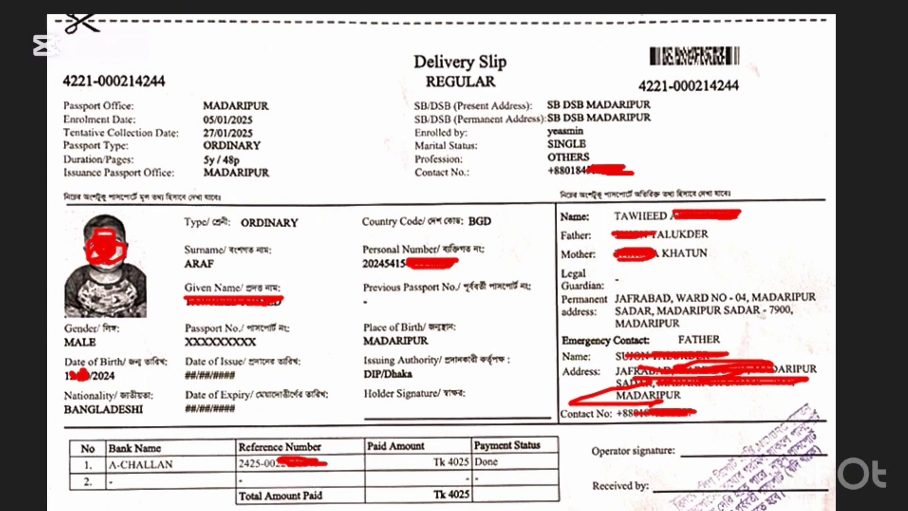
Step: Draw arrows to both Application IDs and the date of birth on the delivery slip
mouse_move(441, 18)
left_mouse_down()
mouse_move(634, 71)
mouse_move(639, 86)
left_mouse_up()
left_click_drag(244, 30, 171, 70)
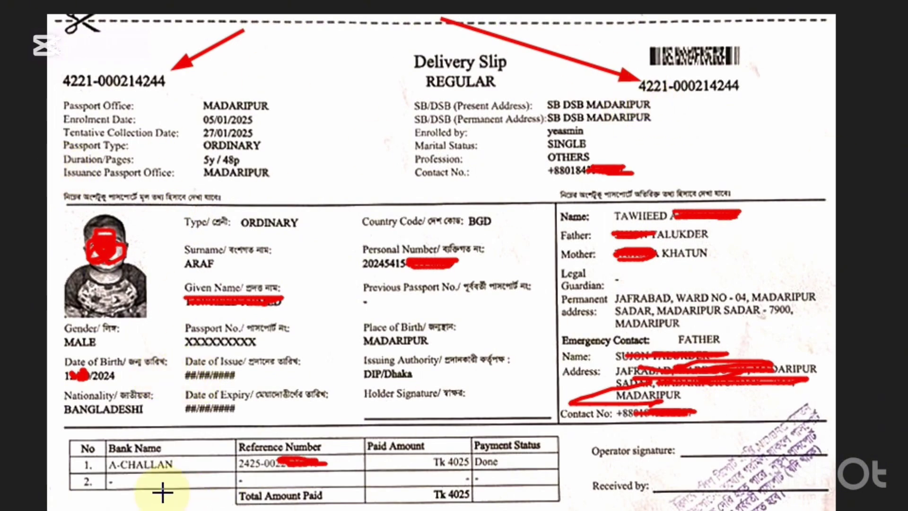
left_click_drag(356, 311, 121, 379)
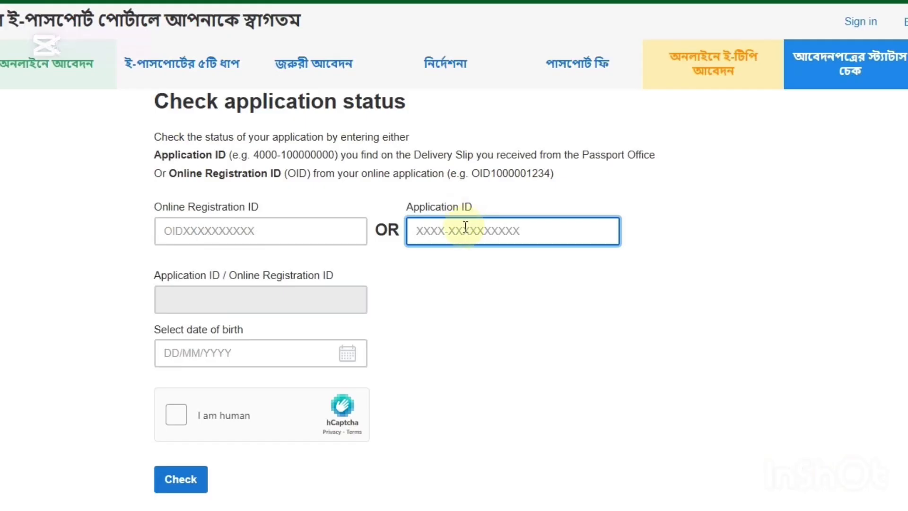
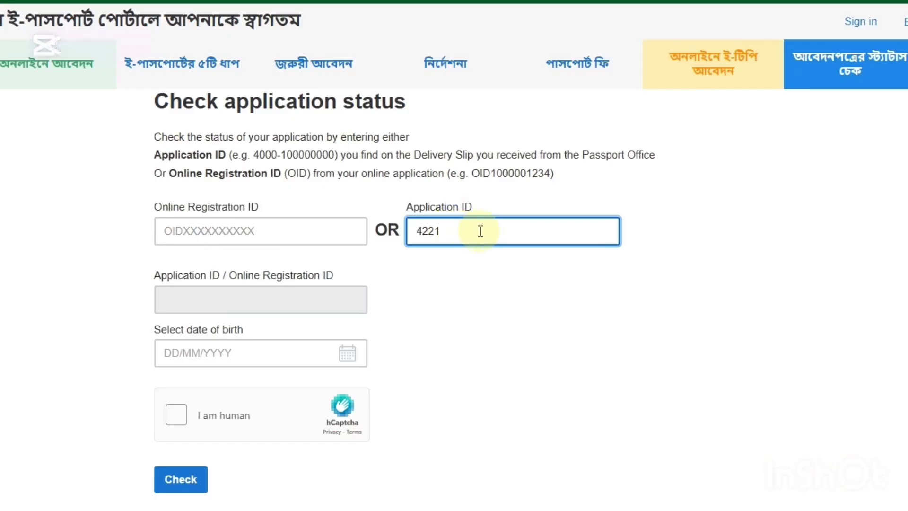
Step: Enter the Application ID and birth date 12 October 2024, pass hCaptcha, and submit the check
left_click(244, 354)
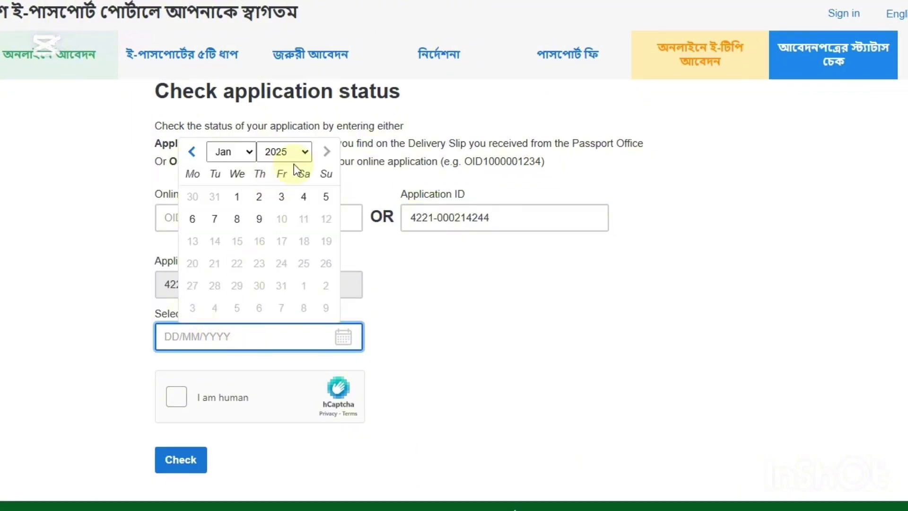
left_click(306, 152)
left_click(274, 468)
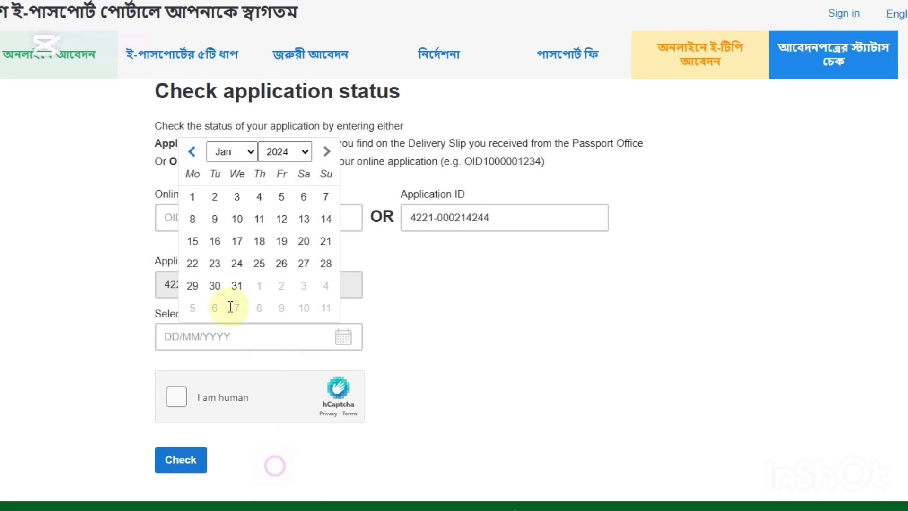
left_click(241, 151)
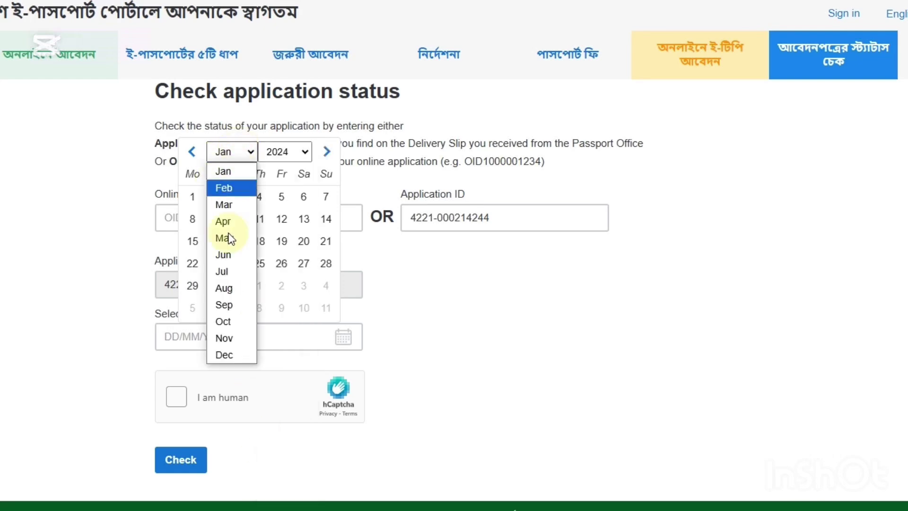
left_click(233, 353)
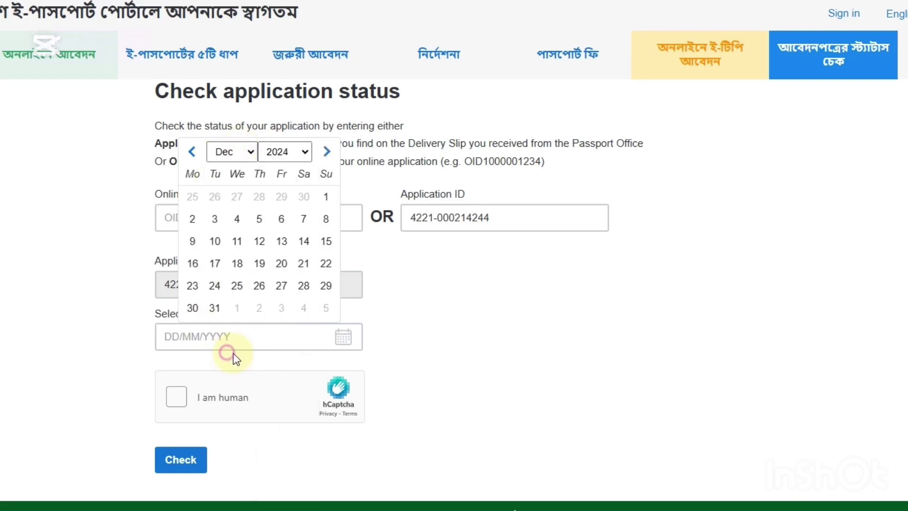
left_click(246, 151)
left_click(228, 321)
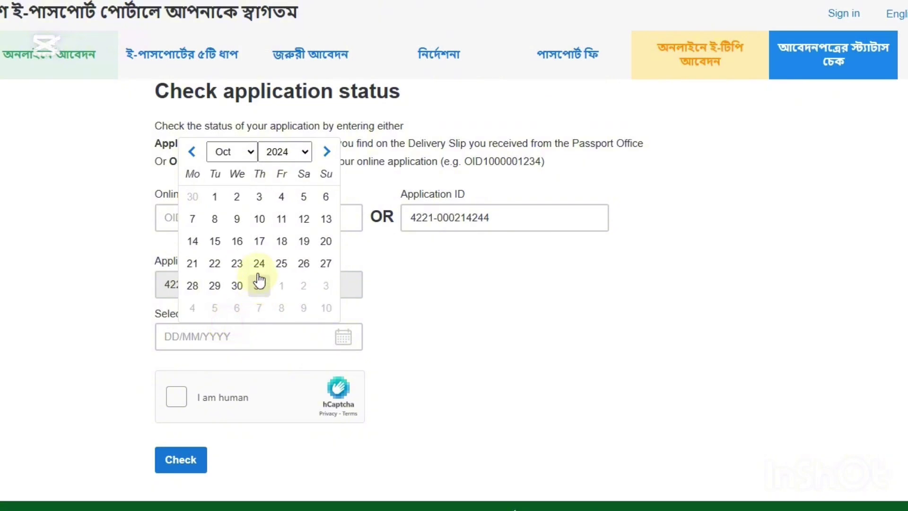
left_click(303, 219)
left_click(188, 406)
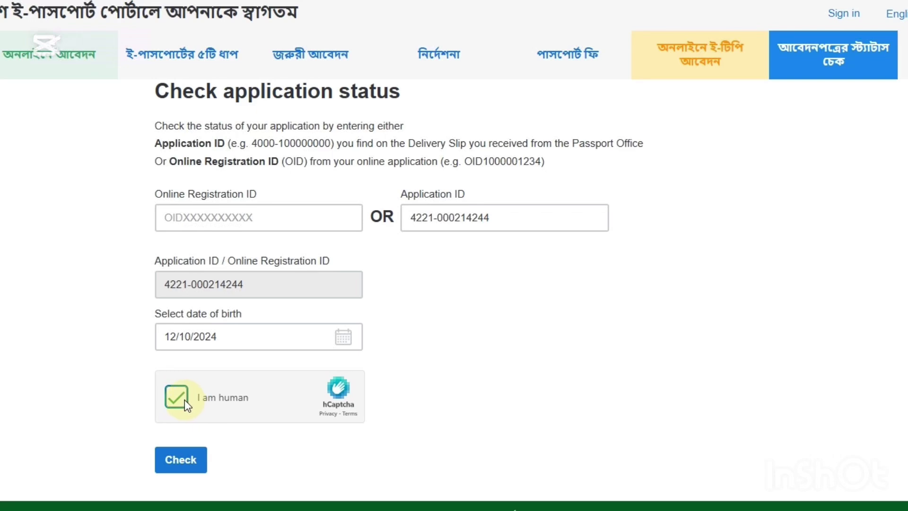
left_click(189, 465)
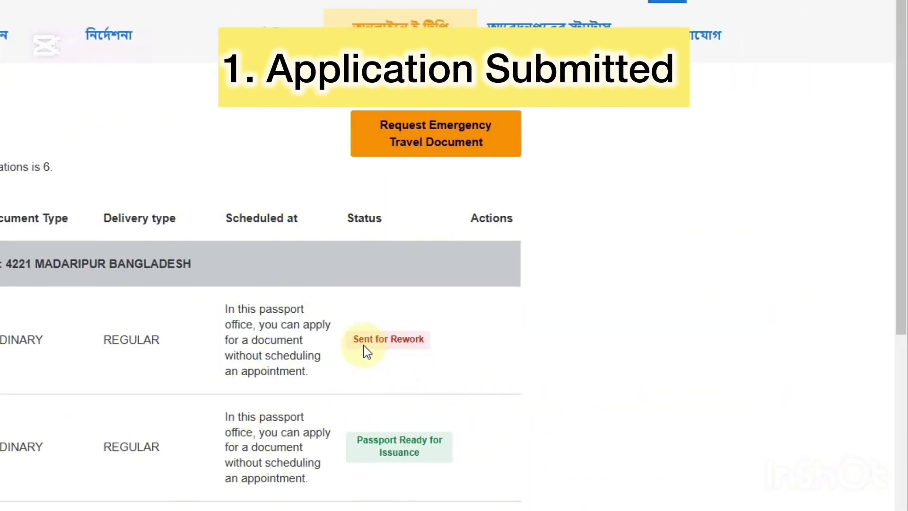
scroll(359, 346, "down", 3)
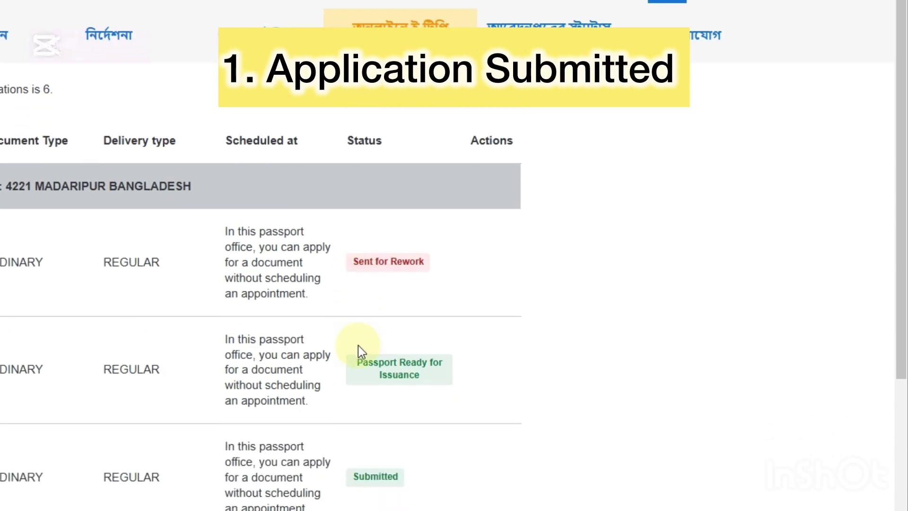
scroll(376, 348, "down", 2)
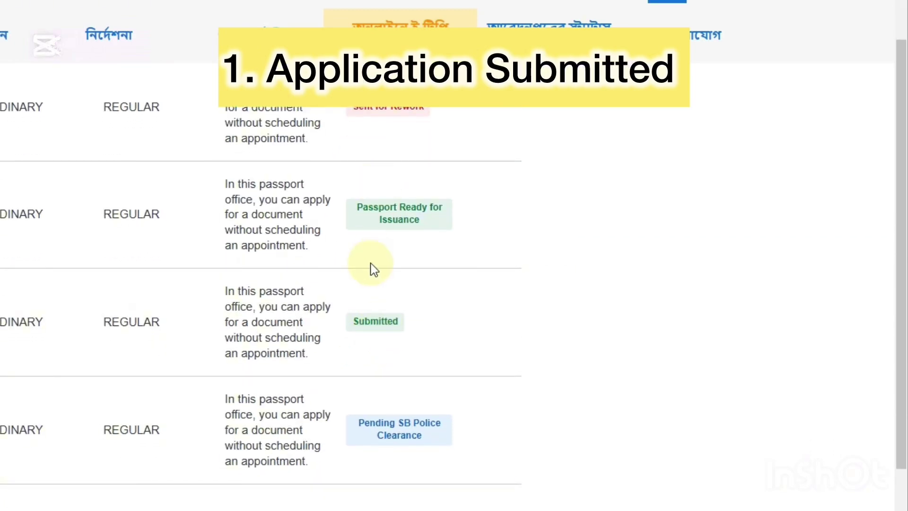
scroll(426, 303, "up", 1)
scroll(367, 116, "down", 1)
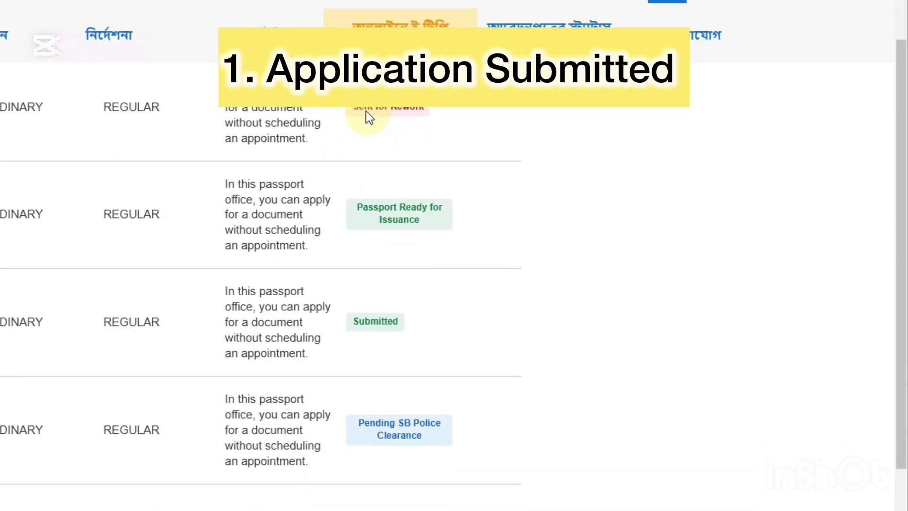
left_click_drag(352, 116, 484, 140)
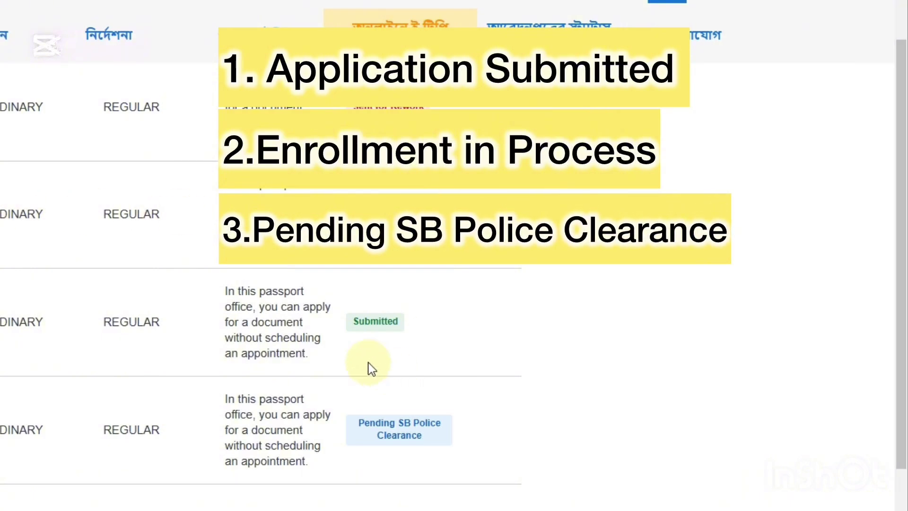
left_click_drag(354, 323, 408, 324)
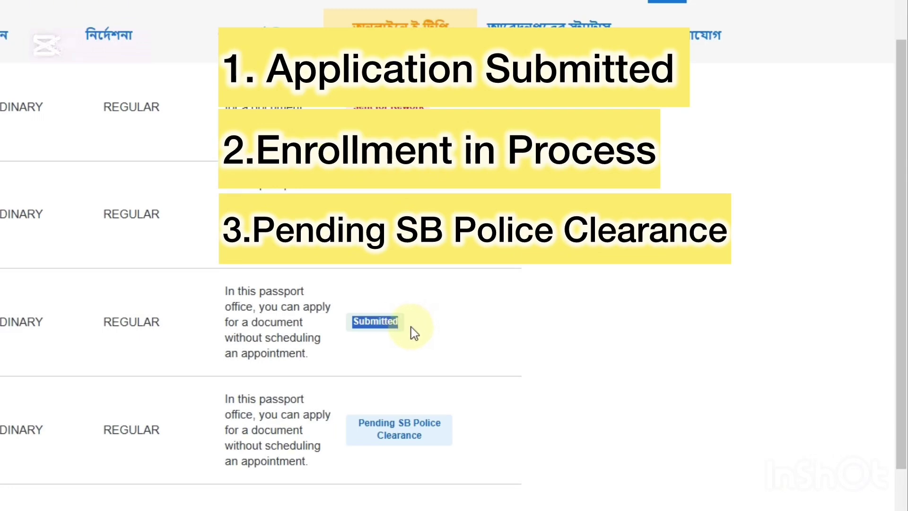
left_click(402, 329)
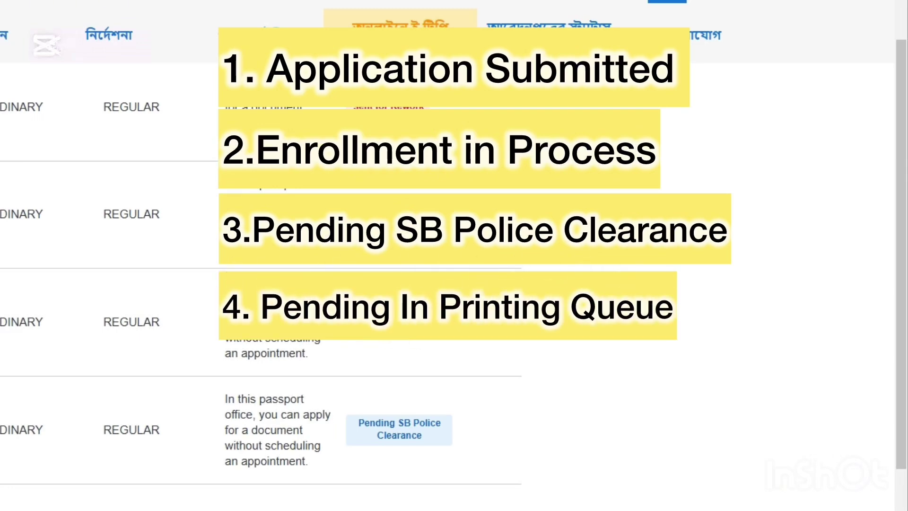